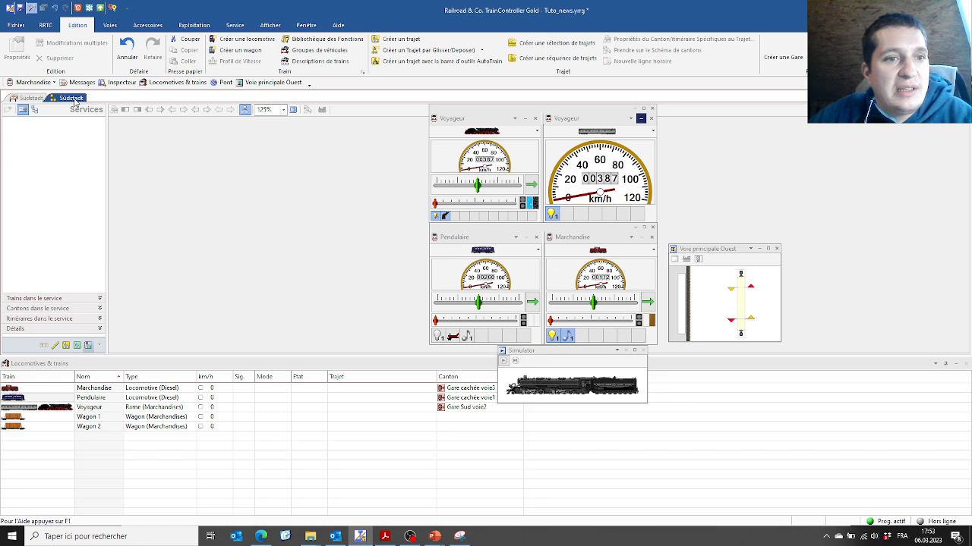
Create a one-way track service and name it "Voie à sens unique"
left_click(240, 25)
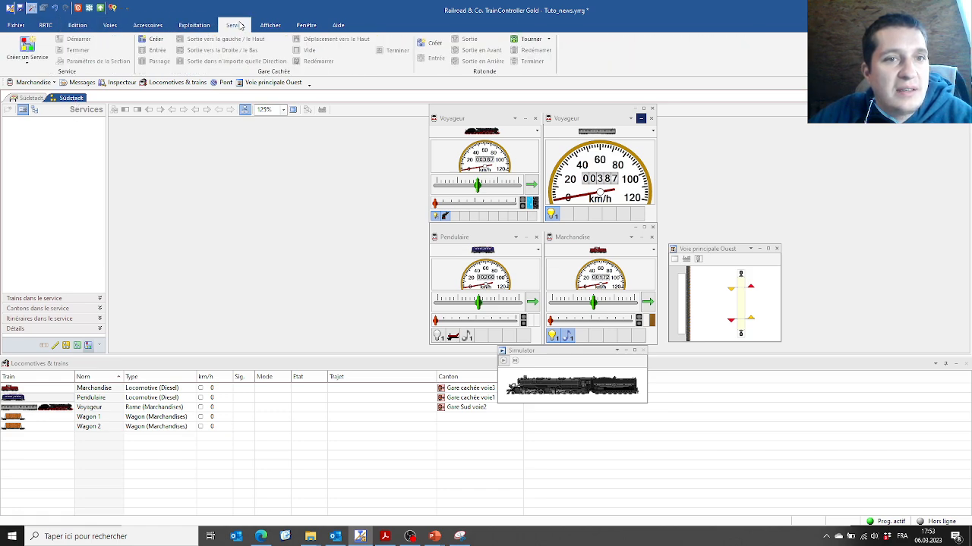
left_click(27, 53)
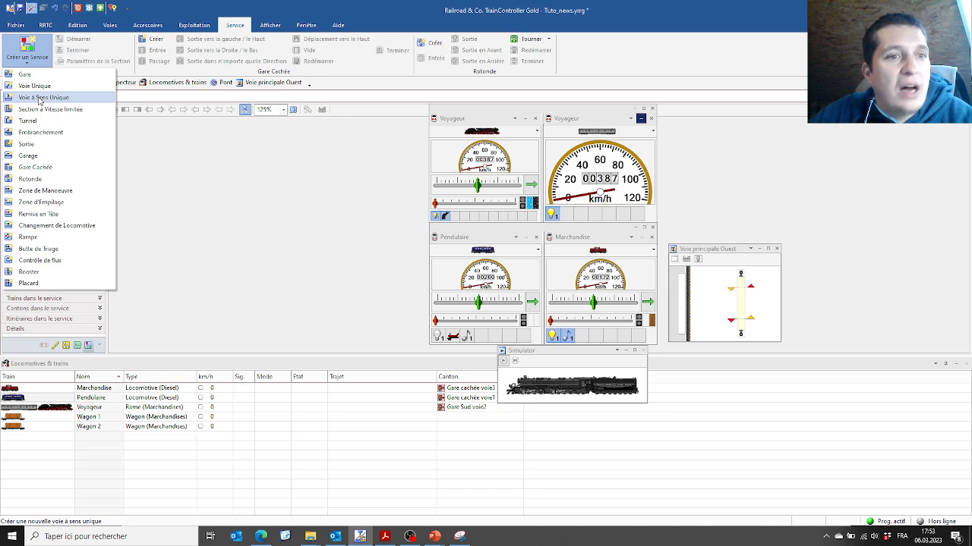
left_click(39, 100)
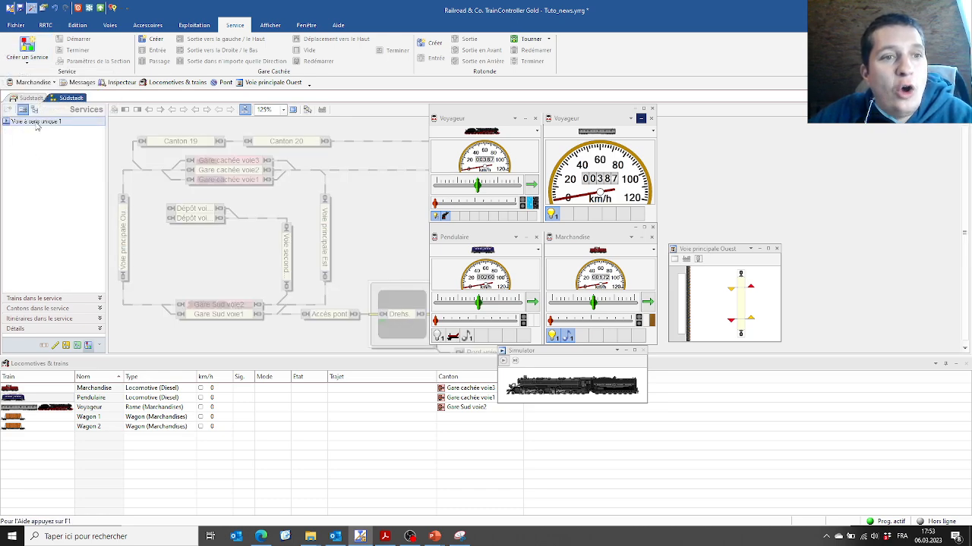
double_click(35, 122)
left_click(331, 122)
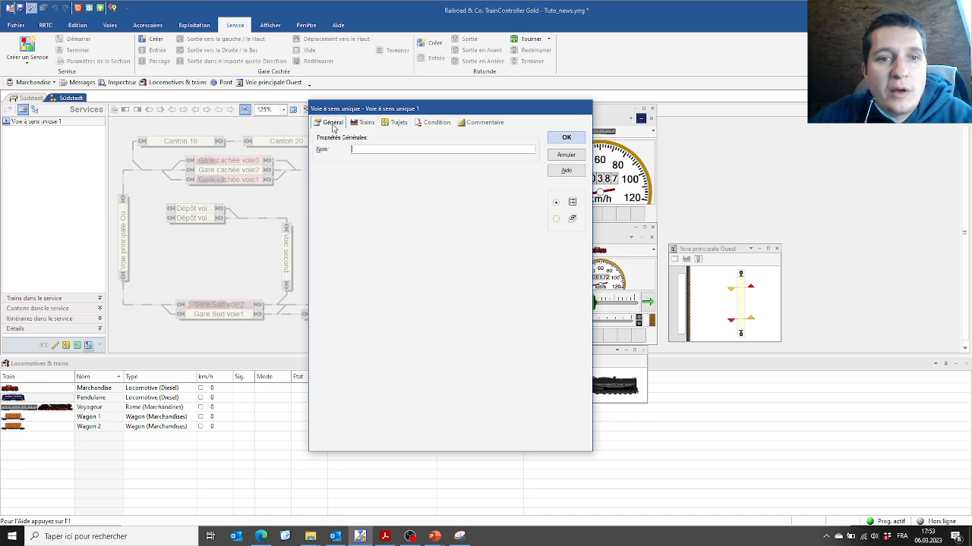
left_click(389, 148)
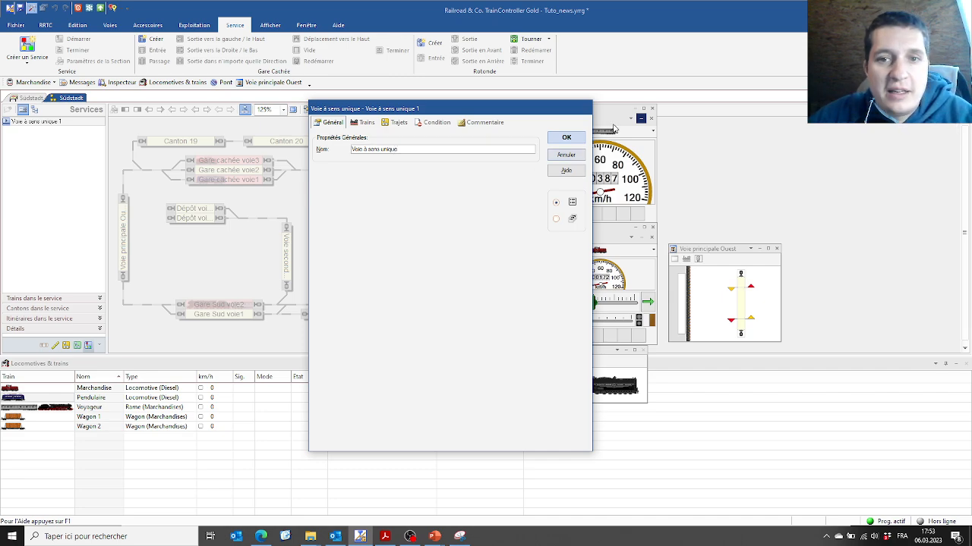
left_click(572, 141)
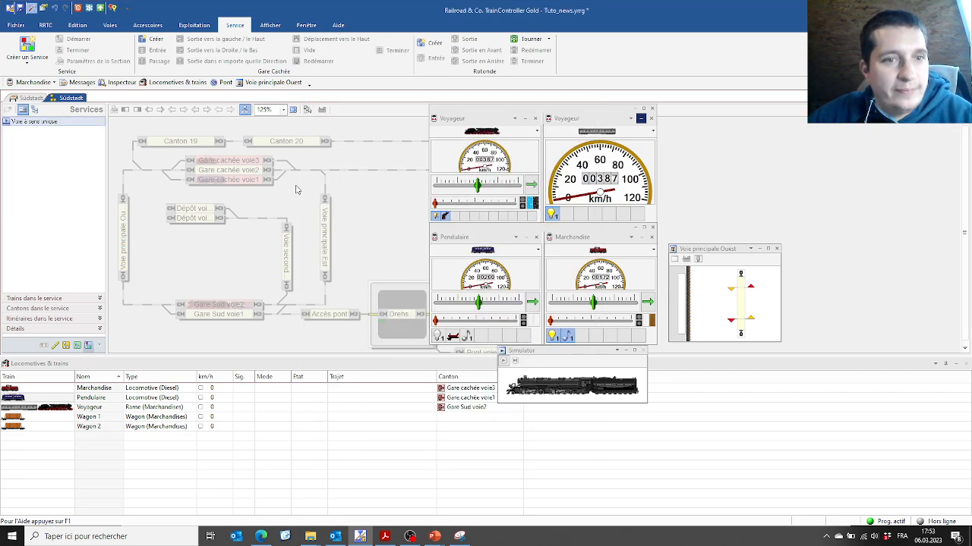
Add the Voie principale Ouest block to the one-way service with upward travel
key("F2")
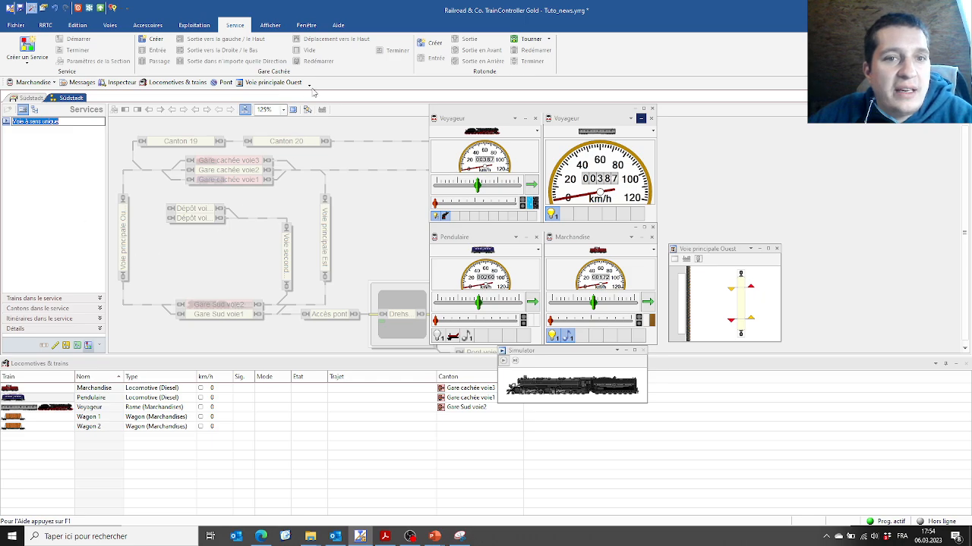
left_click(122, 231)
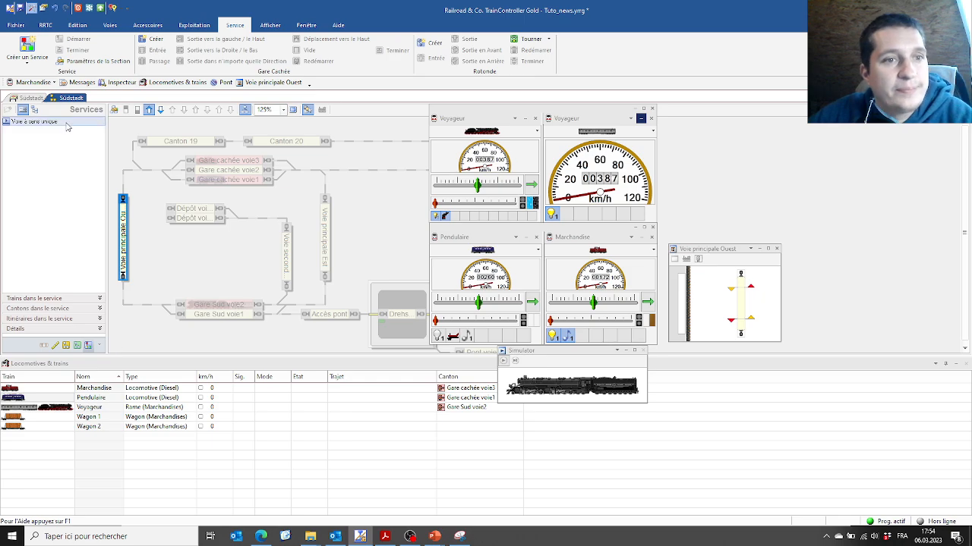
Leave edit mode, restarting the selected spontaneous runs, and start the simulator
left_click(31, 9)
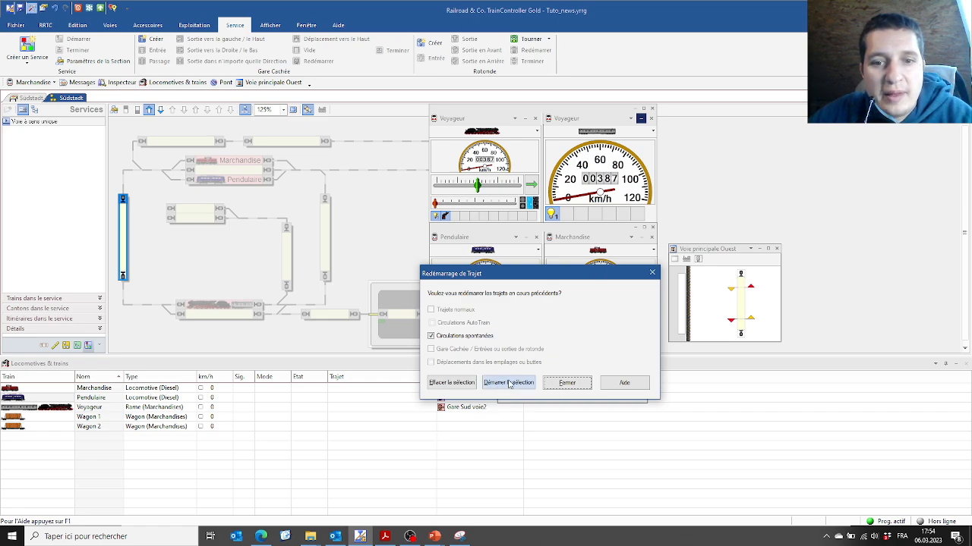
left_click(508, 384)
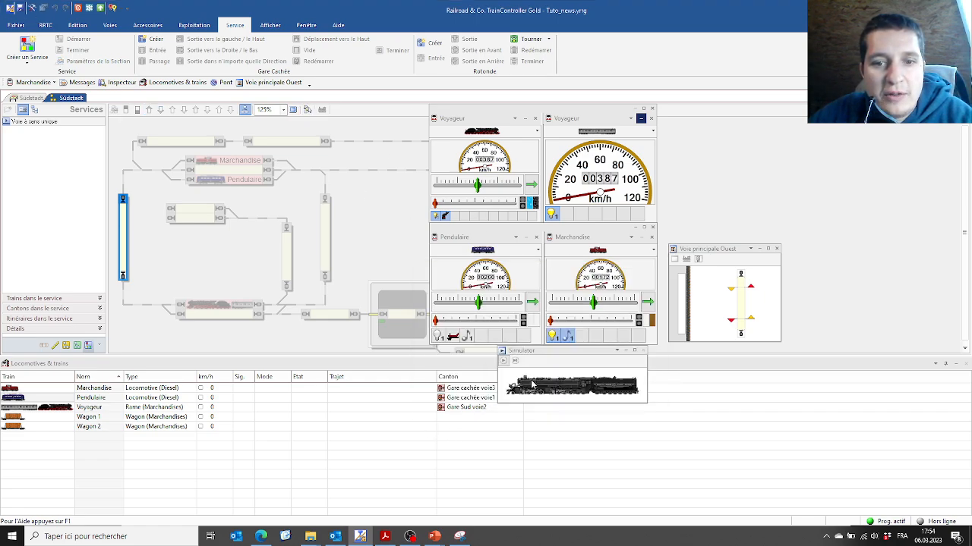
left_click(505, 363)
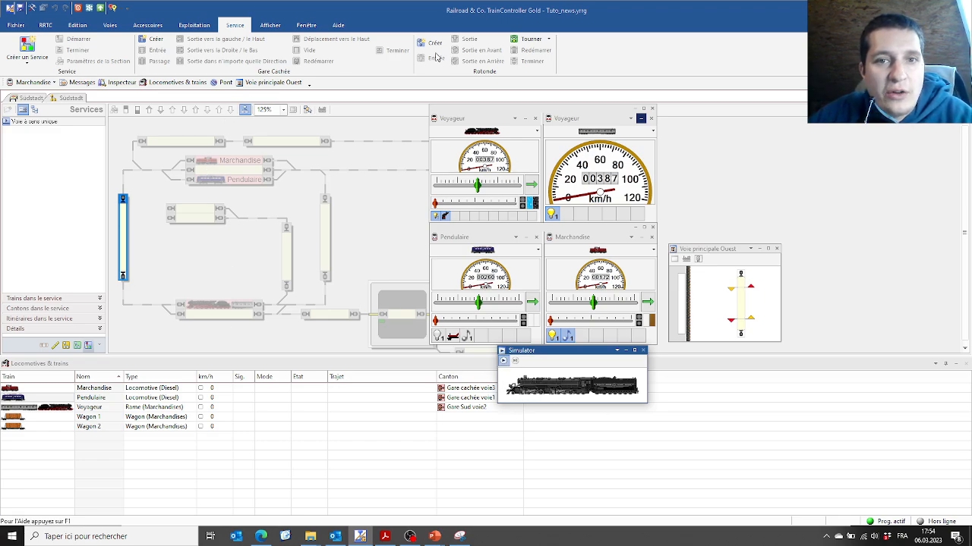
Send the Voyageur train from Gare Sud voie2 to Gare Sud voie1 using AutoTrain
left_click(196, 26)
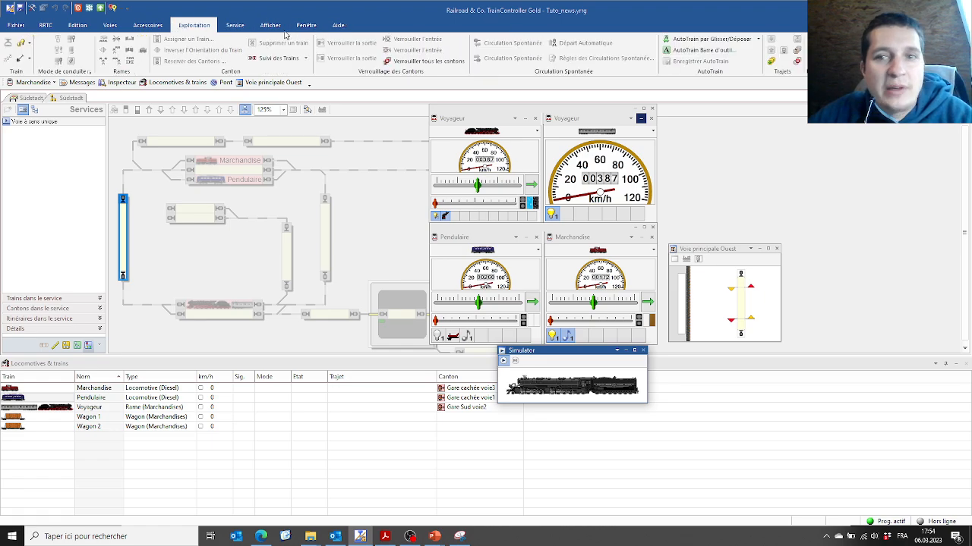
left_click(710, 38)
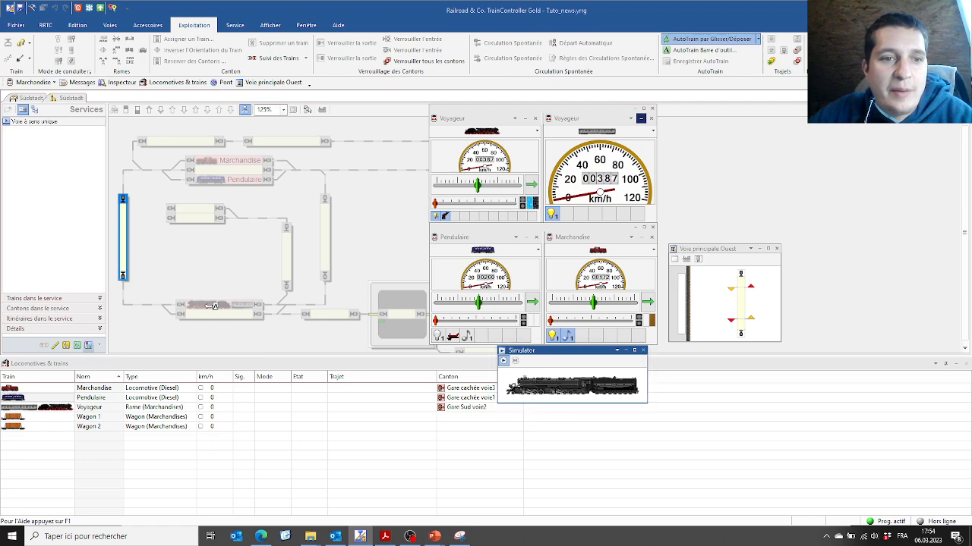
left_click_drag(214, 305, 201, 322)
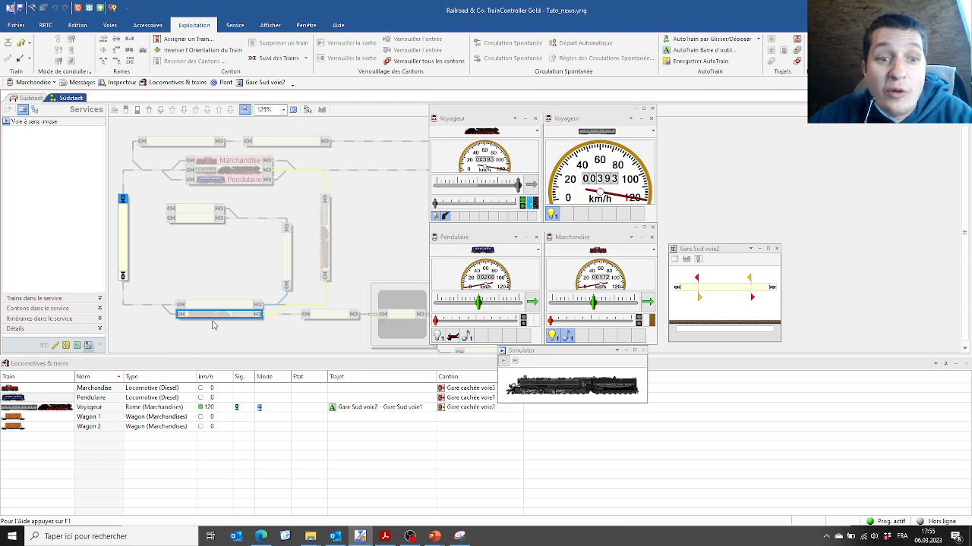
Try to send the Marchandise train from Gare cachée voie3 to Gare Sud voie2 using AutoTrain
left_click(692, 38)
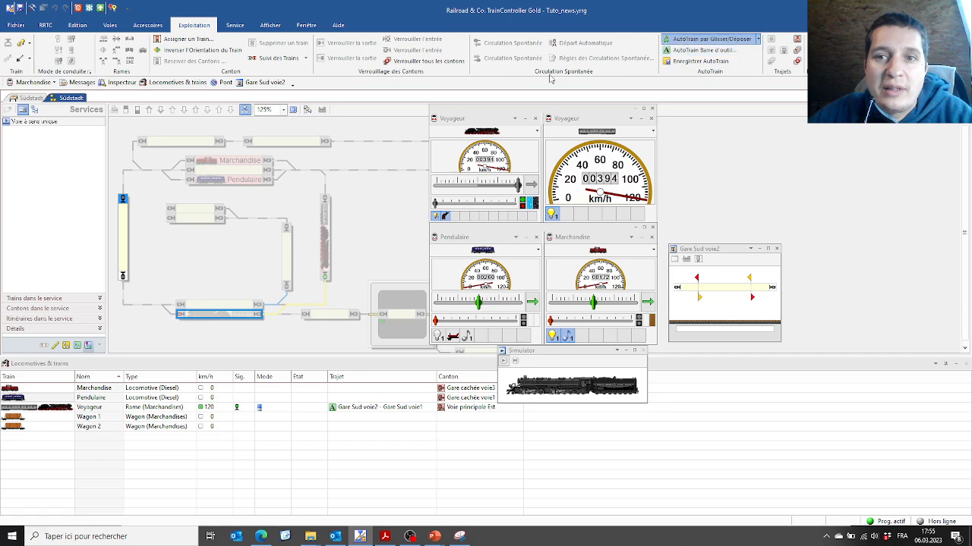
left_click_drag(215, 159, 240, 308)
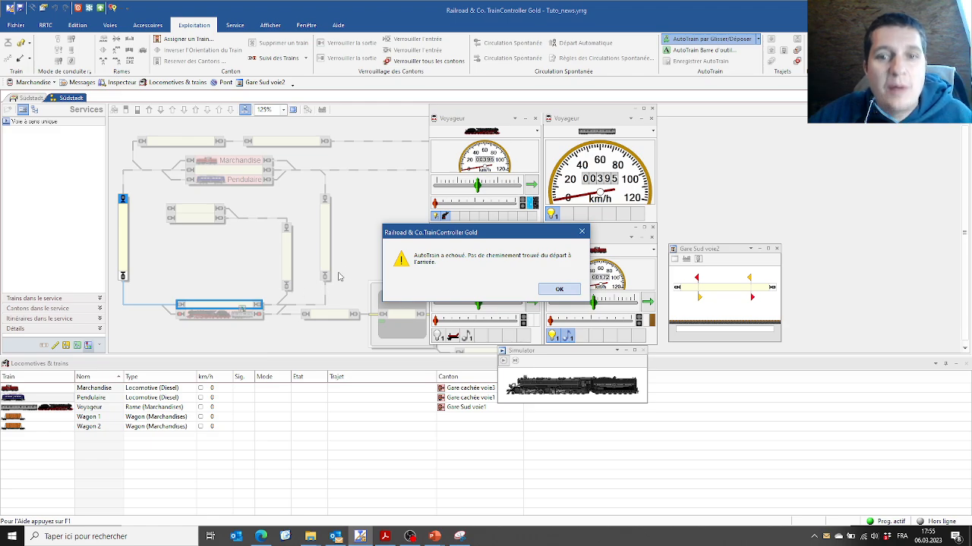
left_click(558, 289)
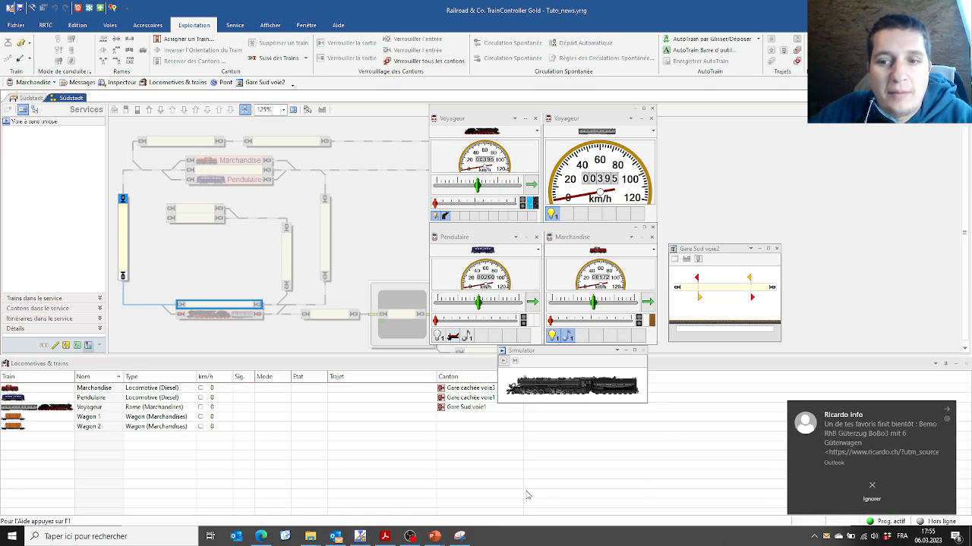
Start a leftward spontaneous run for the Marchandise train on Gare cachée voie3, and terminate it
left_click(104, 230)
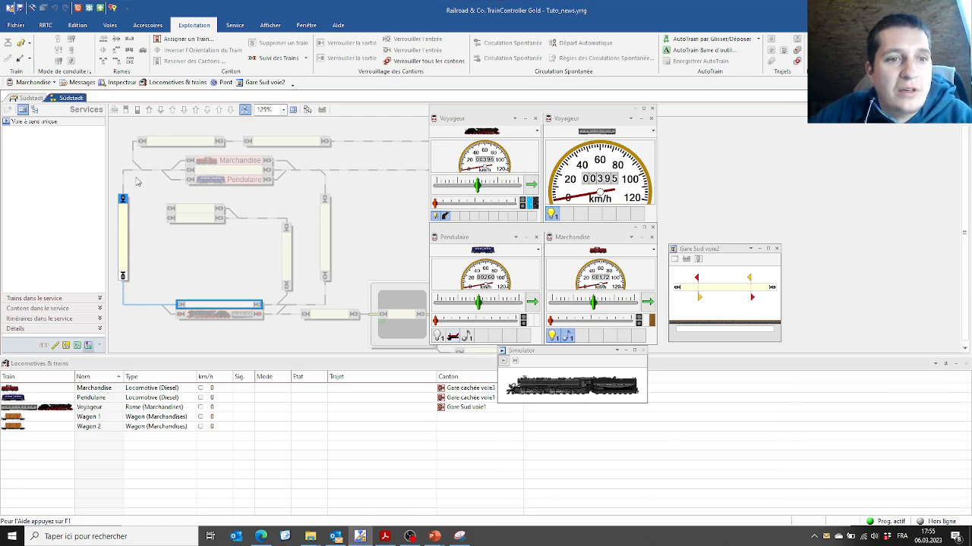
left_click(234, 165)
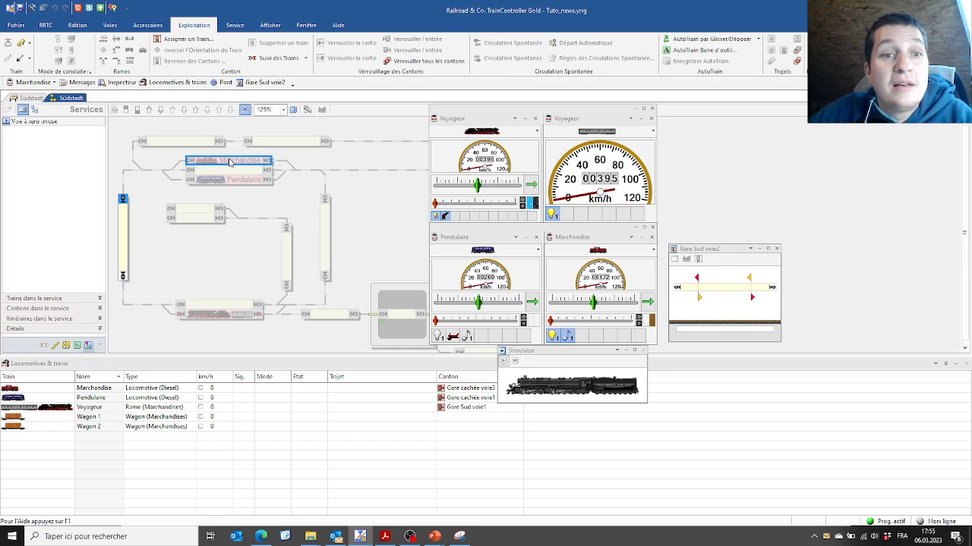
left_click(170, 143)
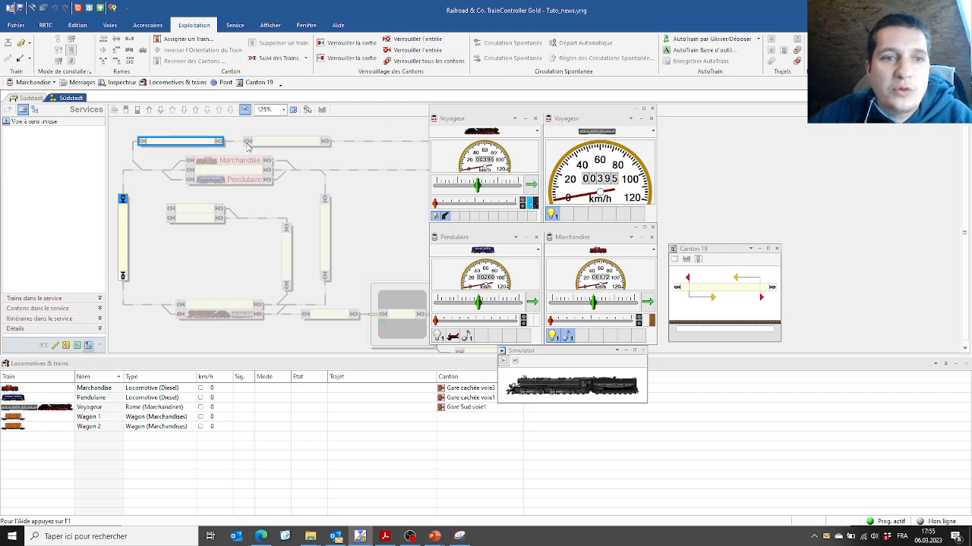
left_click(227, 164)
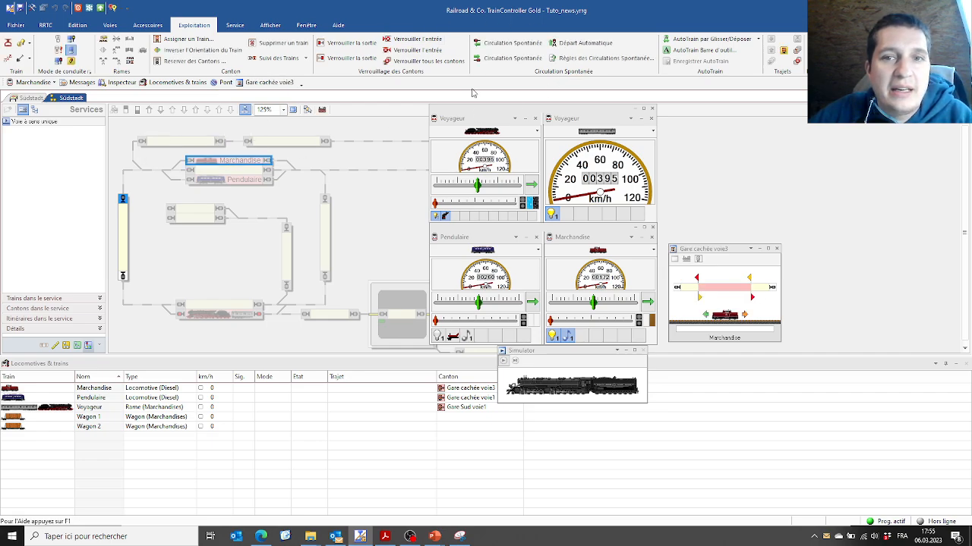
left_click(508, 46)
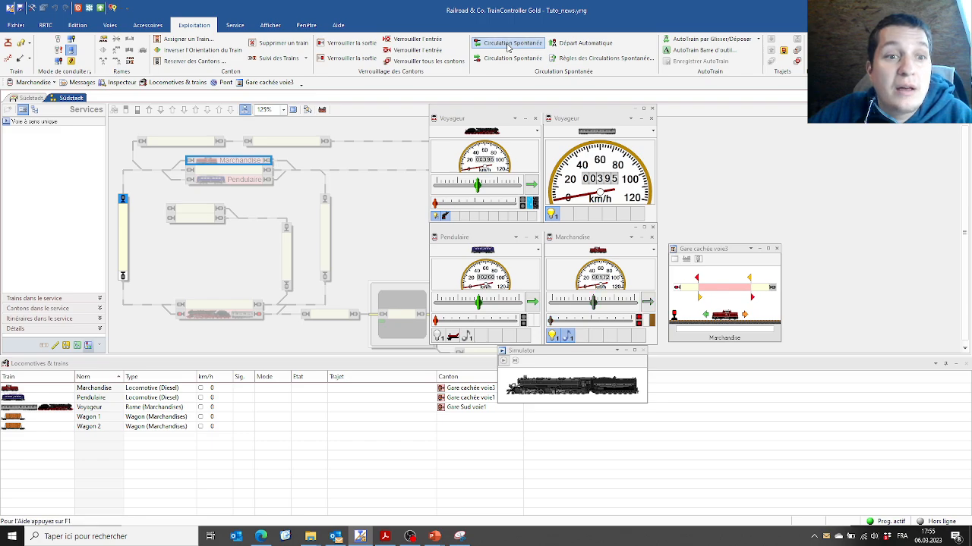
left_click(797, 51)
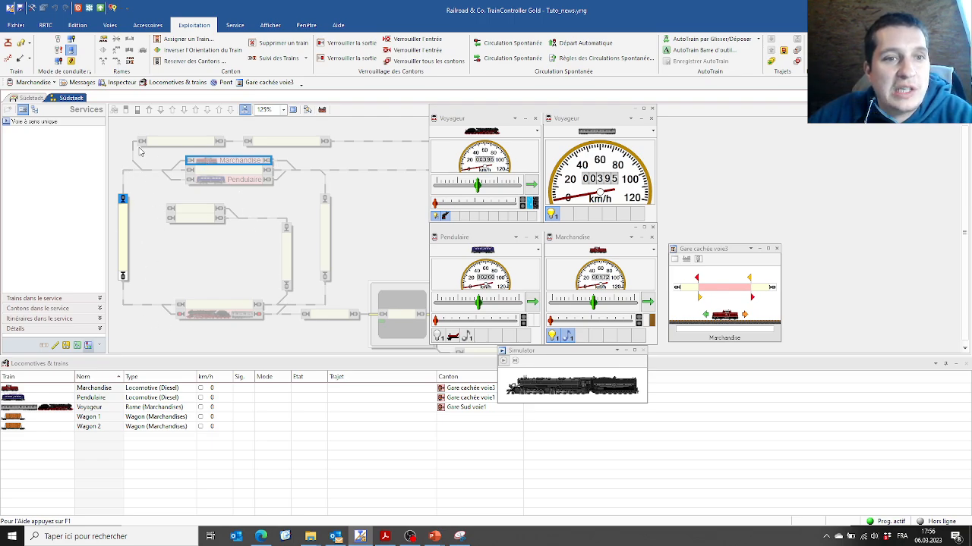
Lock the rightward entry of Canton 19 and start a leftward spontaneous run for the Marchandise train
left_click(197, 142)
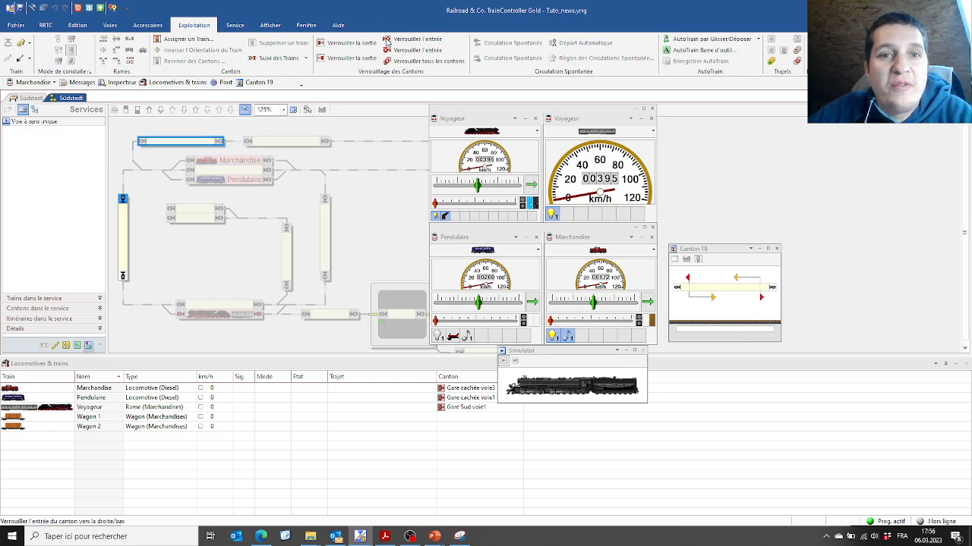
left_click(413, 39)
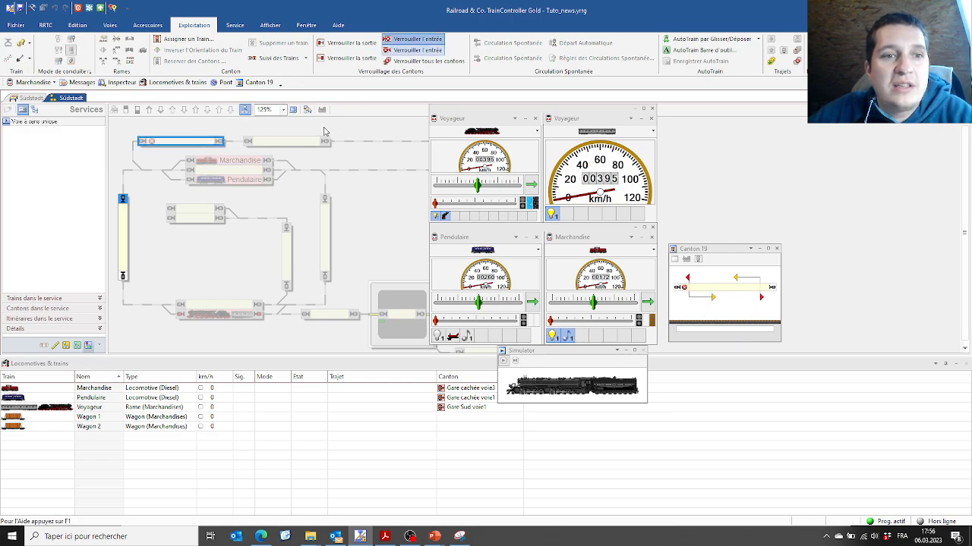
left_click(215, 161)
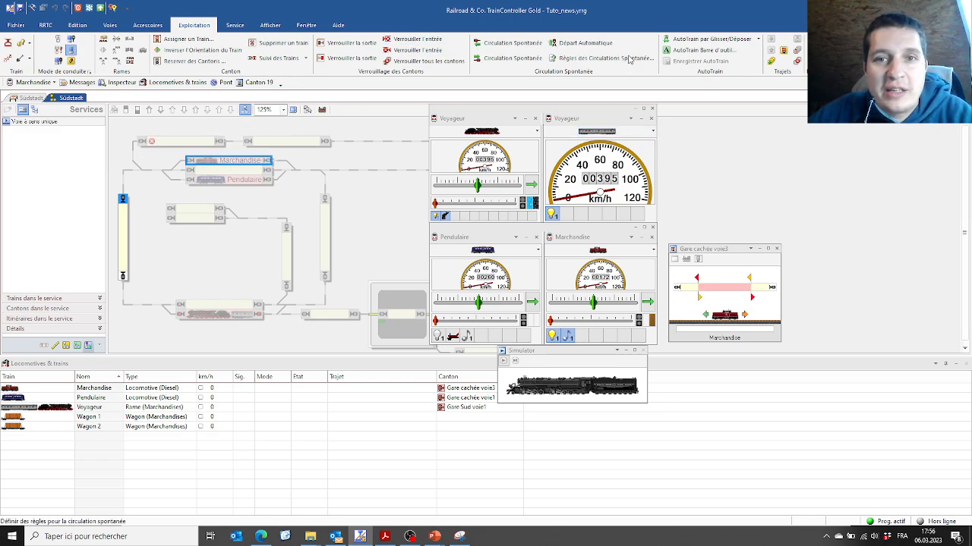
left_click(484, 43)
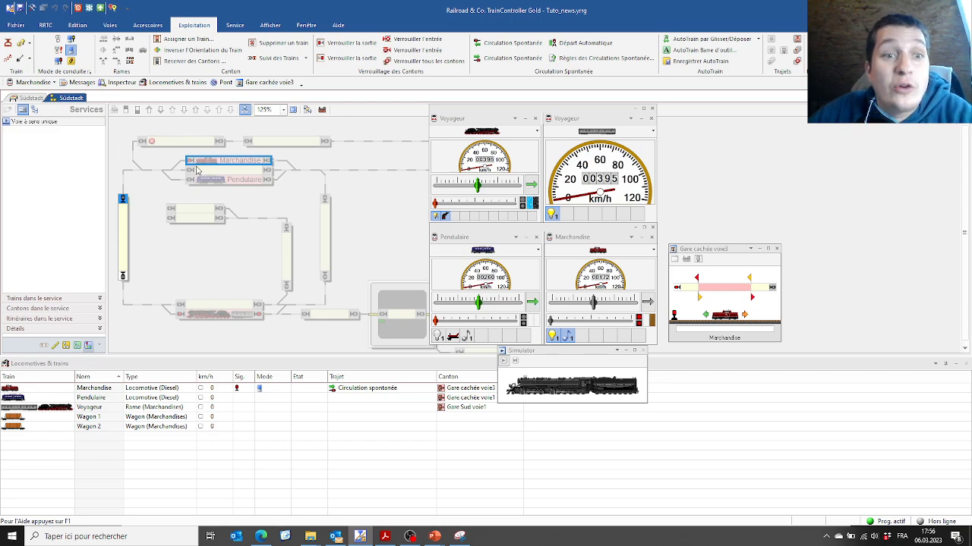
Unlock the entry of Canton 19 and terminate the Marchandise train's spontaneous run
left_click(165, 141)
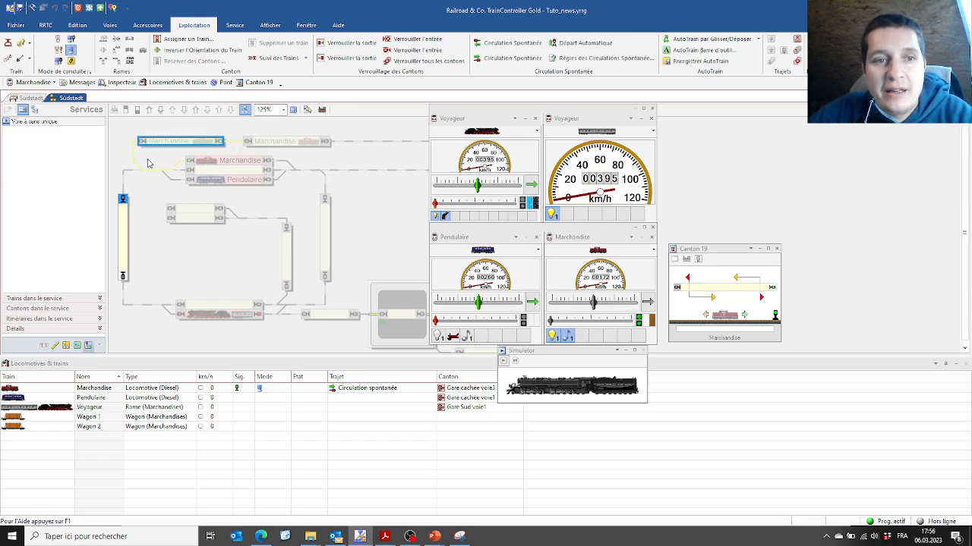
left_click(796, 53)
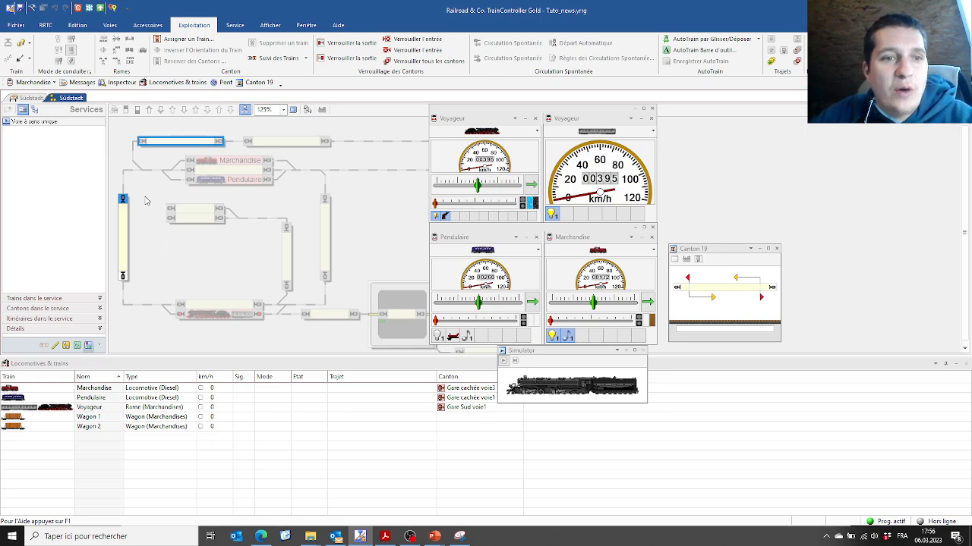
Add the Marchandise train to the authorised trains of the Voie à sens unique service in edit mode
left_click(30, 8)
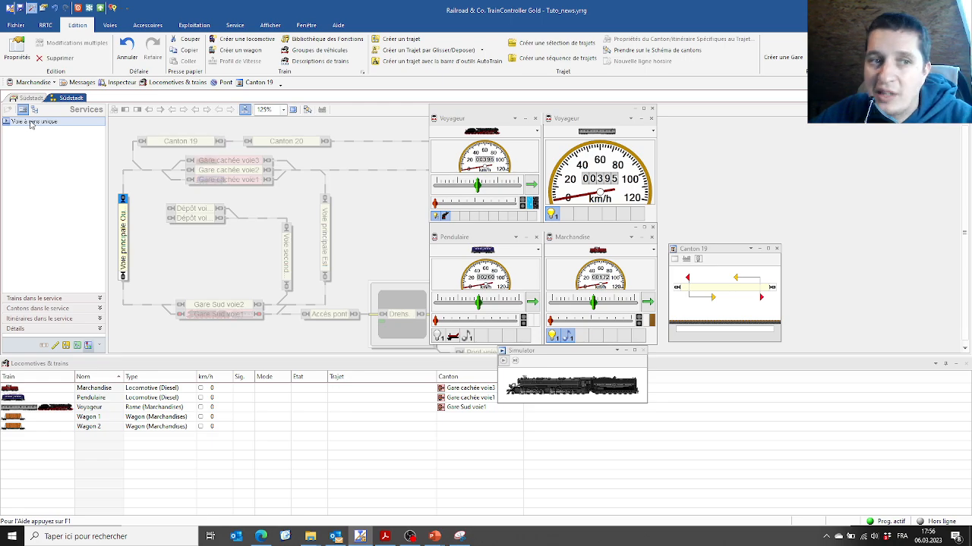
double_click(30, 122)
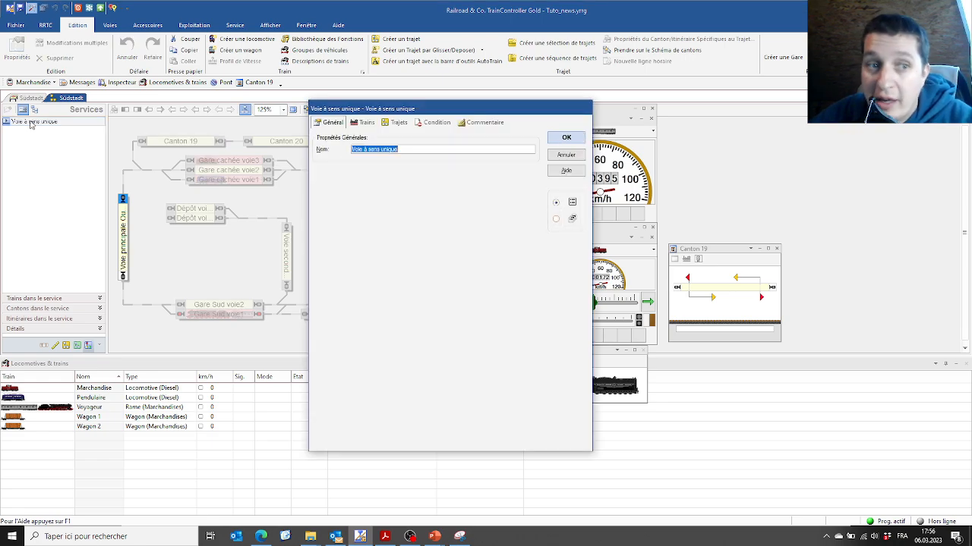
left_click(367, 123)
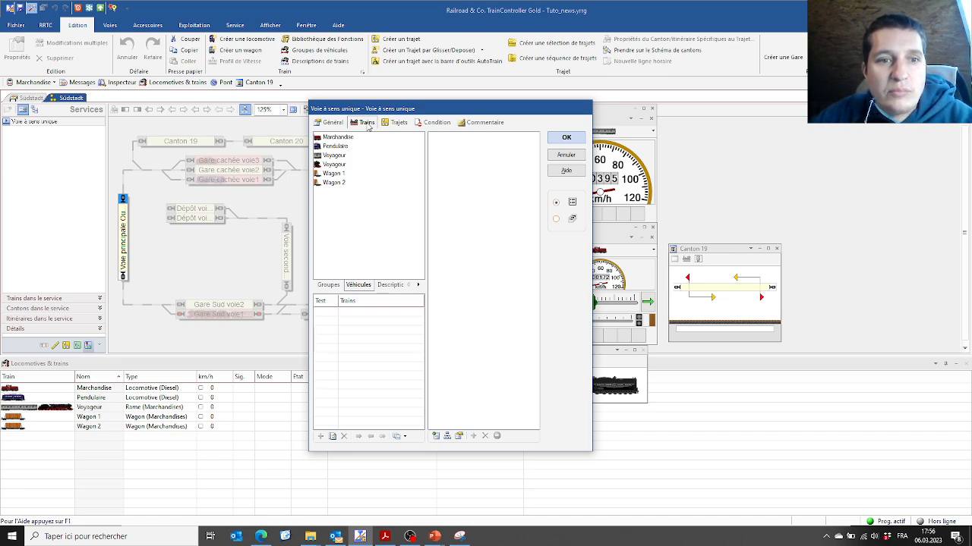
left_click(333, 289)
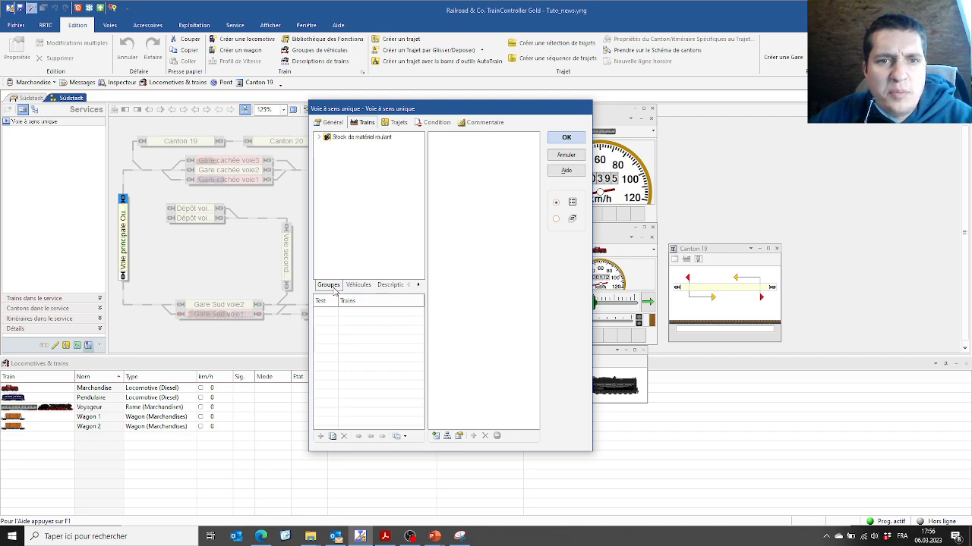
left_click(357, 285)
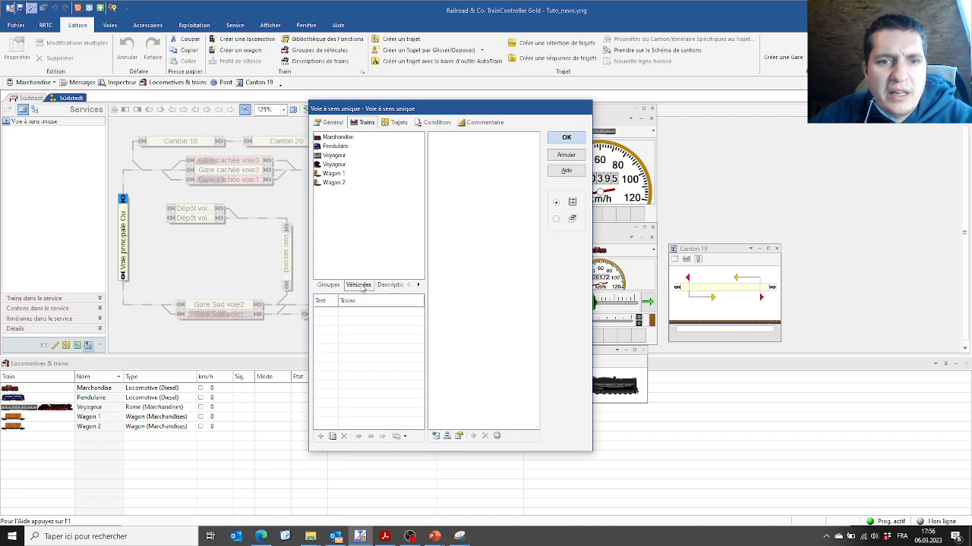
left_click(336, 148)
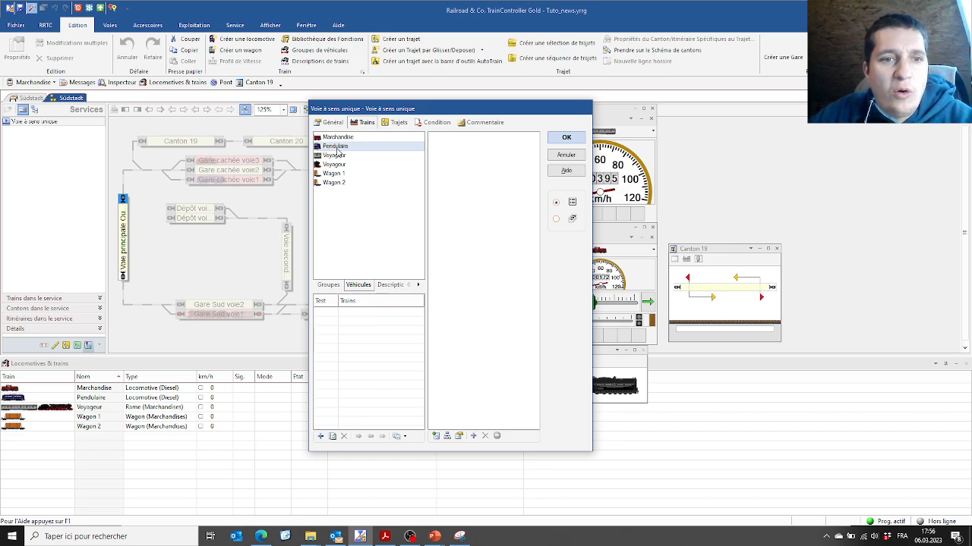
left_click(338, 137)
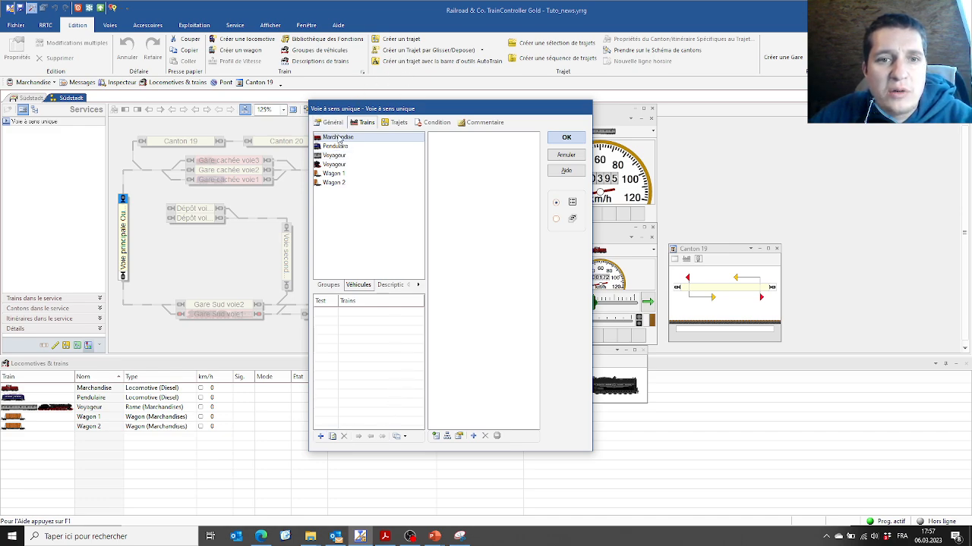
left_click_drag(339, 140, 512, 138)
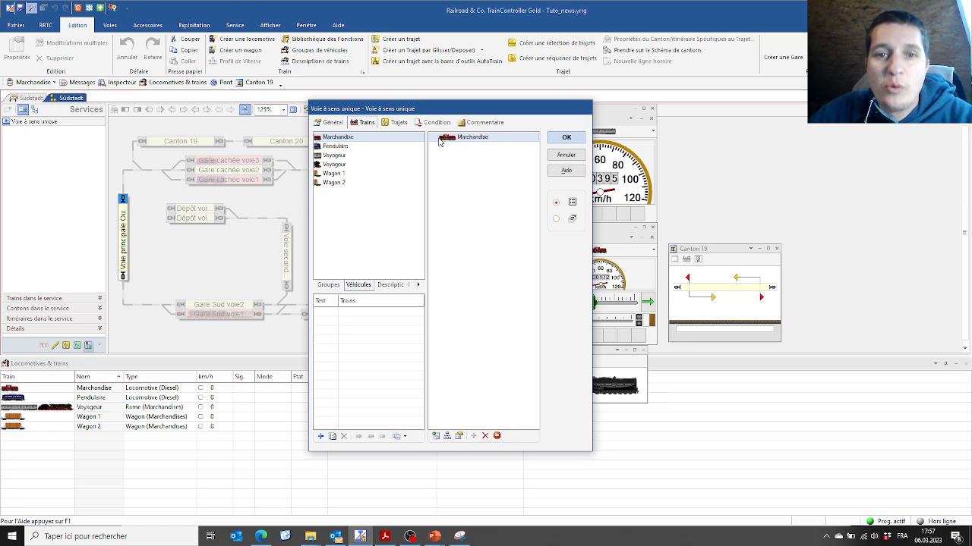
left_click(566, 137)
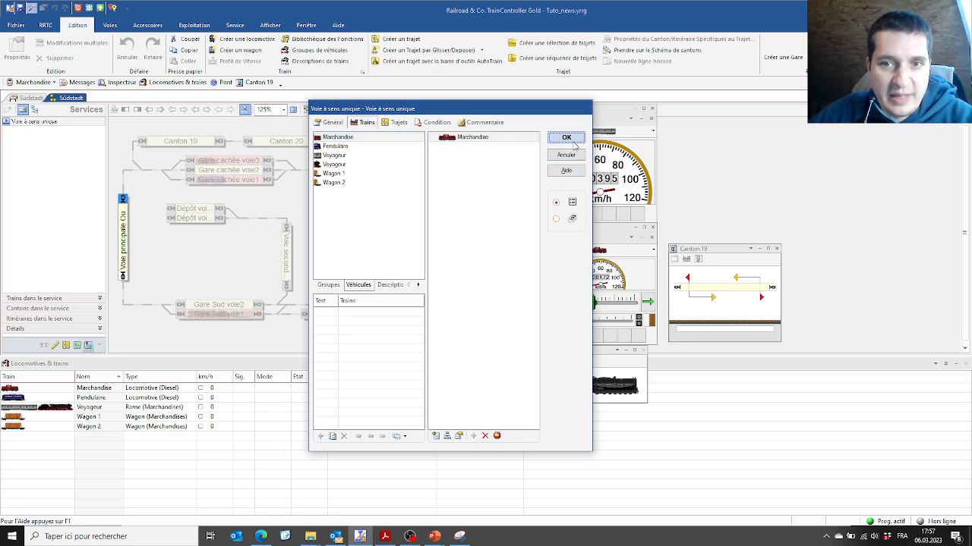
Leave edit mode without restarting the previous spontaneous runs, and start the simulator
left_click(20, 8)
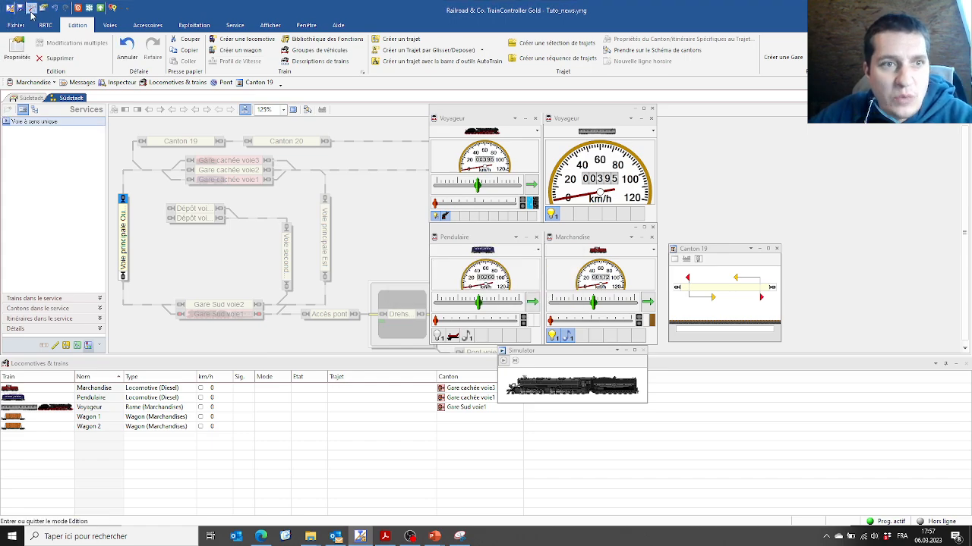
left_click(32, 10)
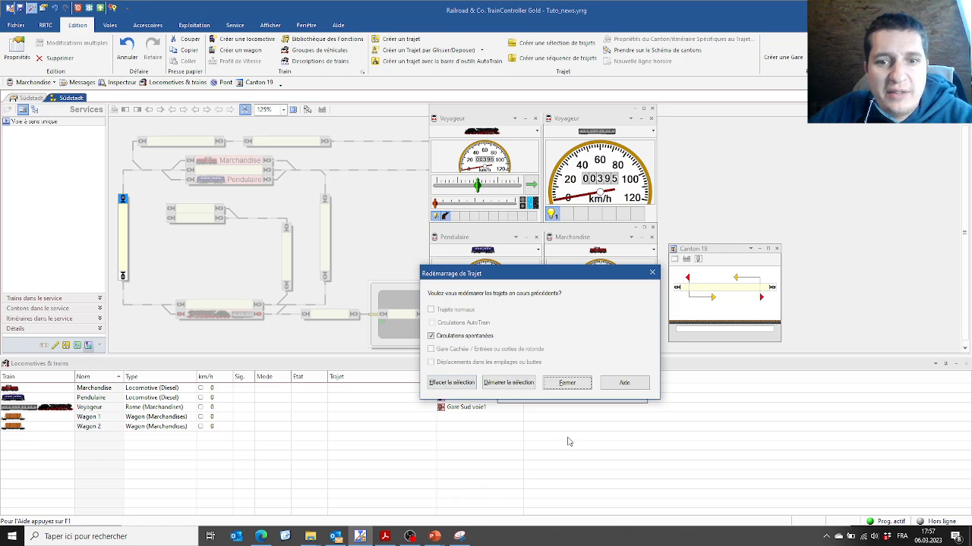
left_click(567, 383)
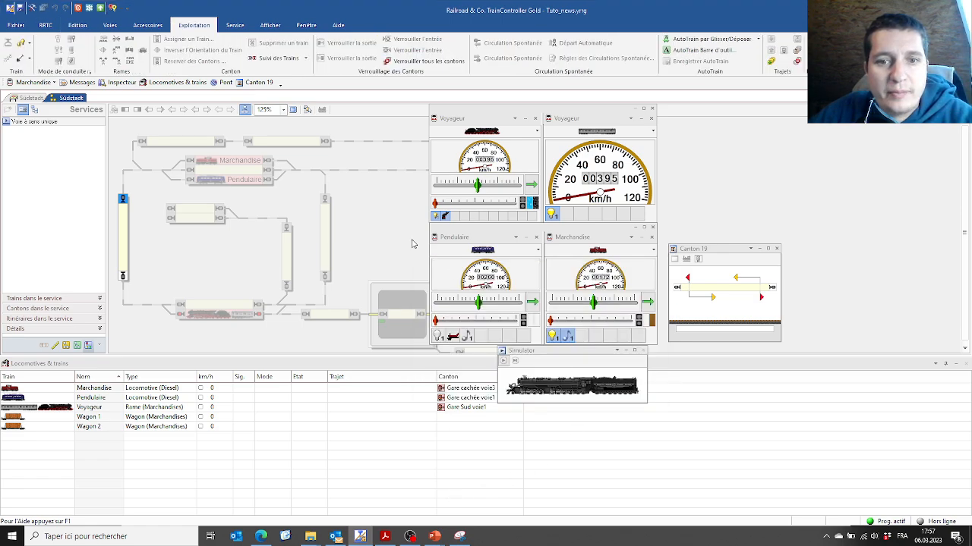
left_click(503, 362)
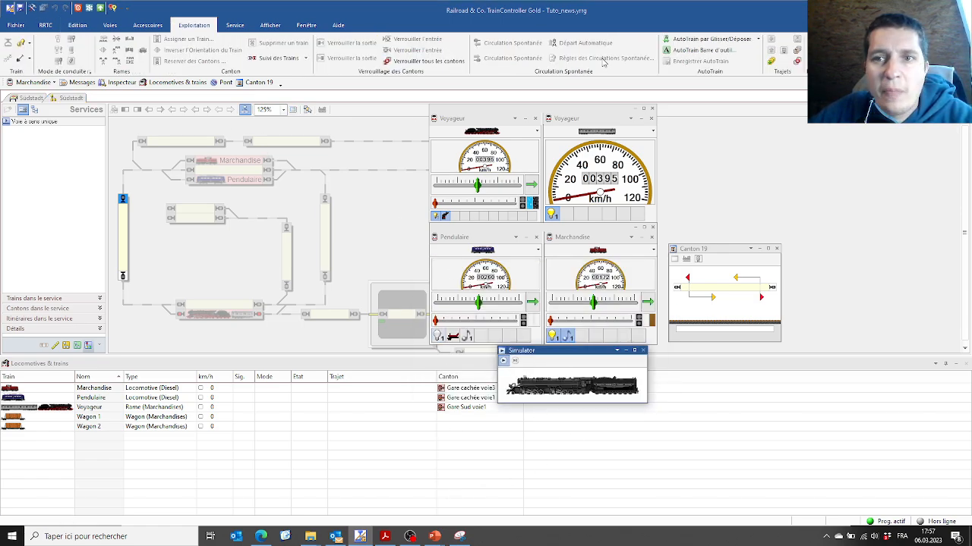
Try to send the Marchandise train from Gare cachée voie3 to Gare Sud voie2 with AutoTrain
left_click(683, 42)
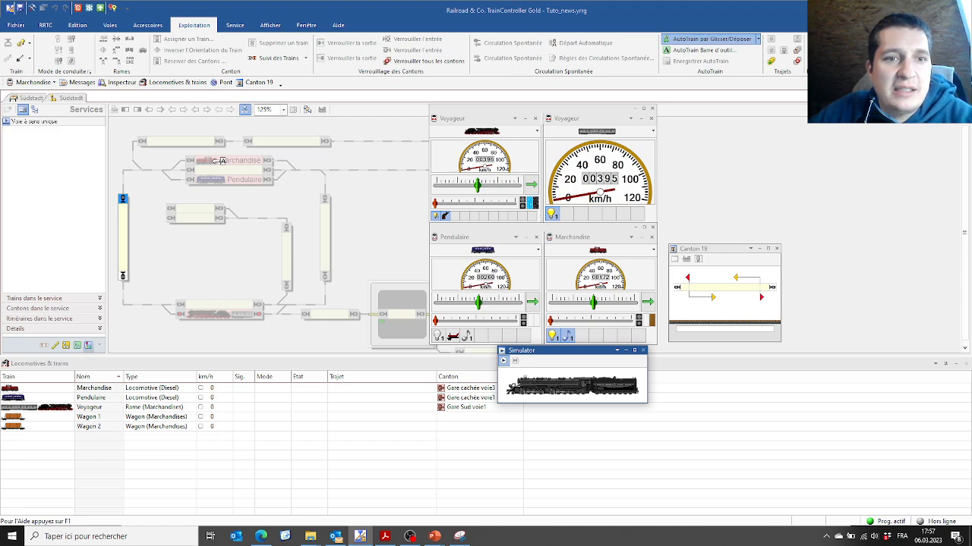
left_click_drag(220, 161, 236, 305)
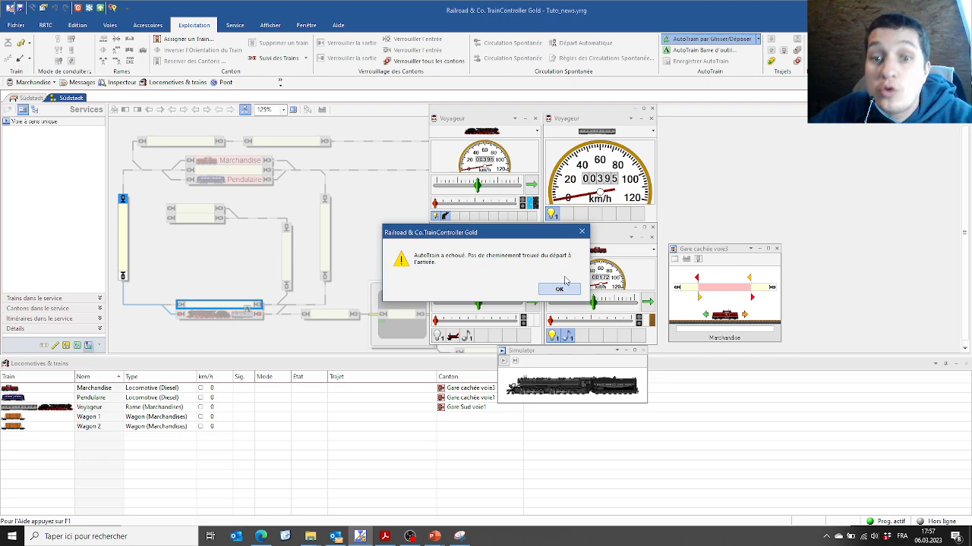
left_click(562, 289)
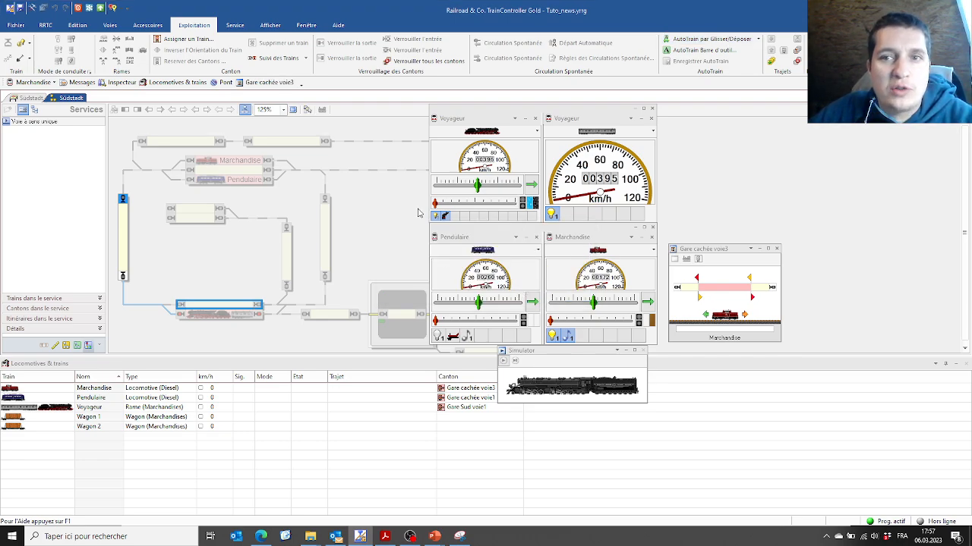
Run the Pendulaire train from Gare cachée voie1 to Gare Sud voie2 with AutoTrain
left_click(662, 38)
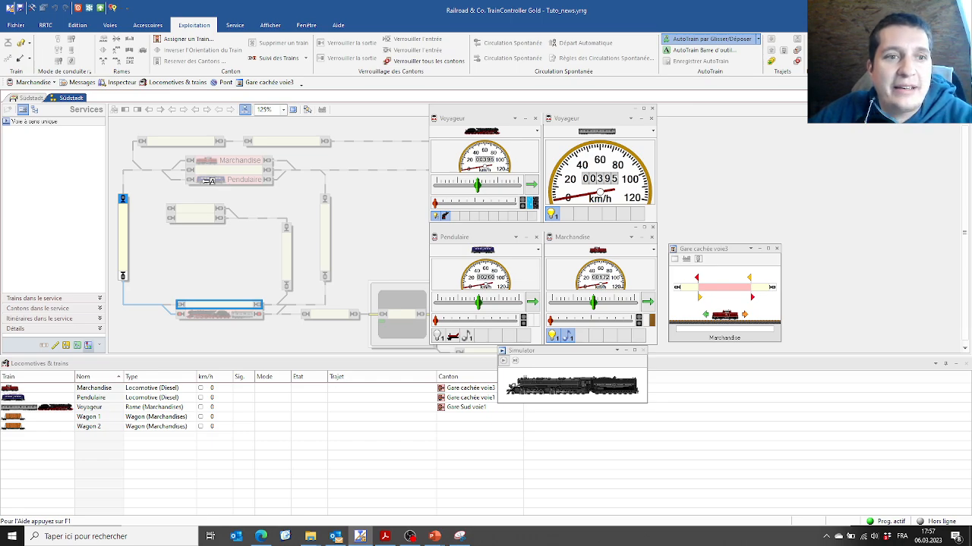
left_click_drag(211, 181, 233, 304)
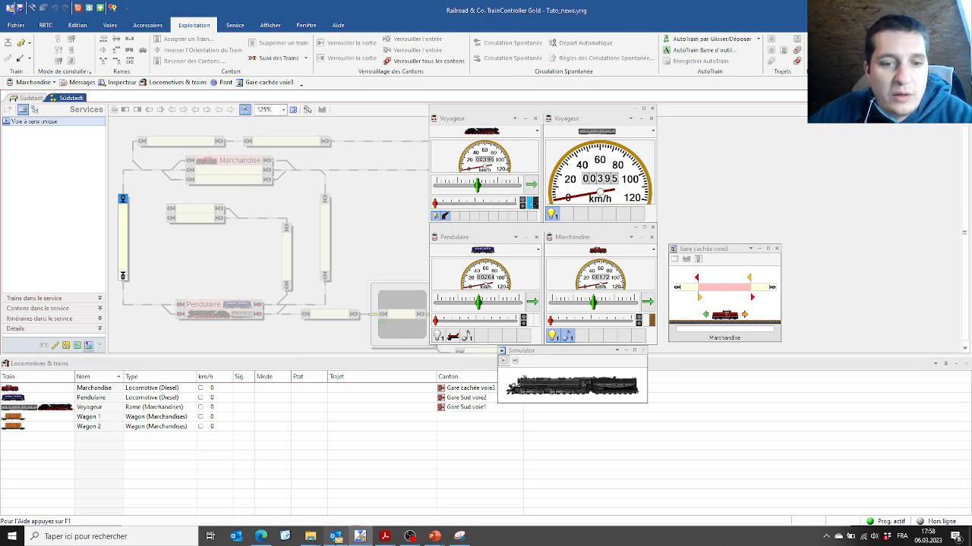
Switch to PowerPoint to return to the presentation on the "Voie à sens unique" service
left_click(435, 536)
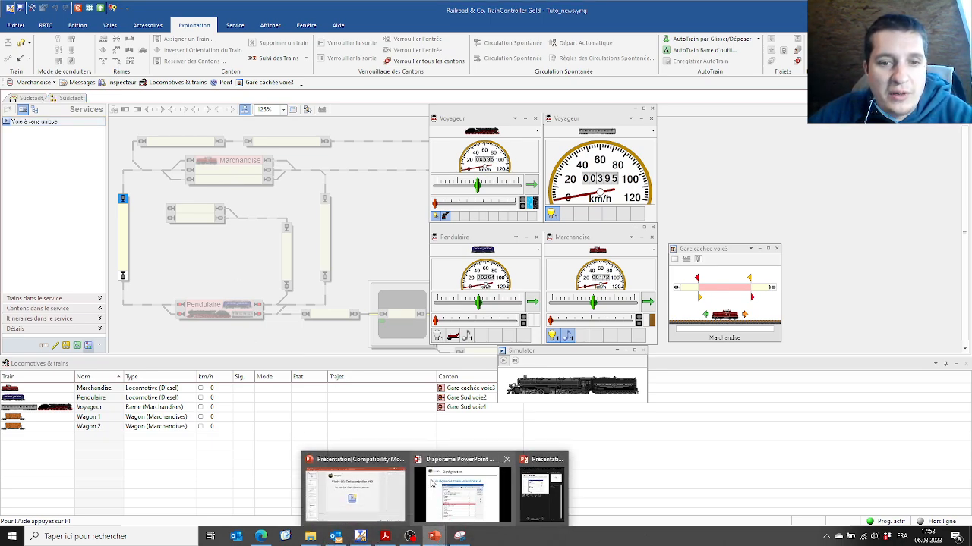
left_click(379, 510)
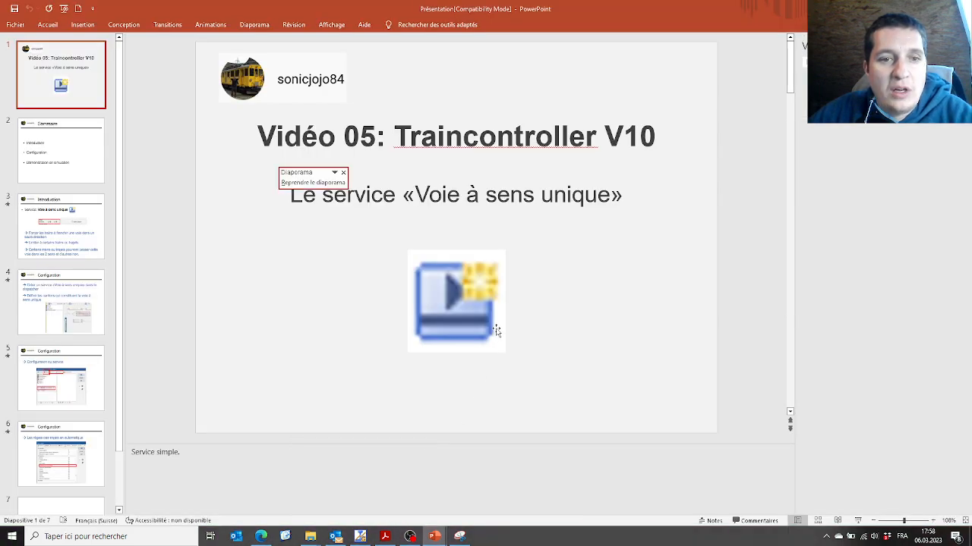
left_click(438, 538)
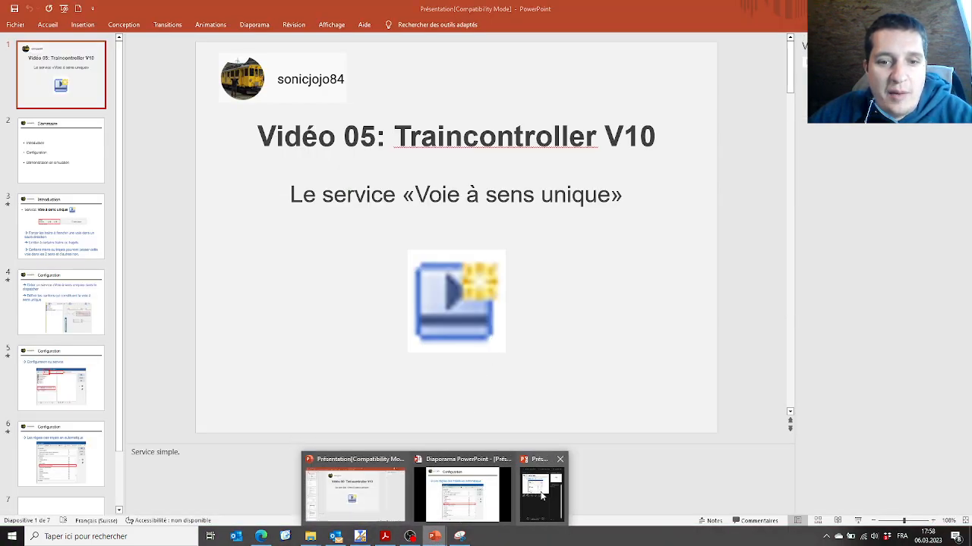